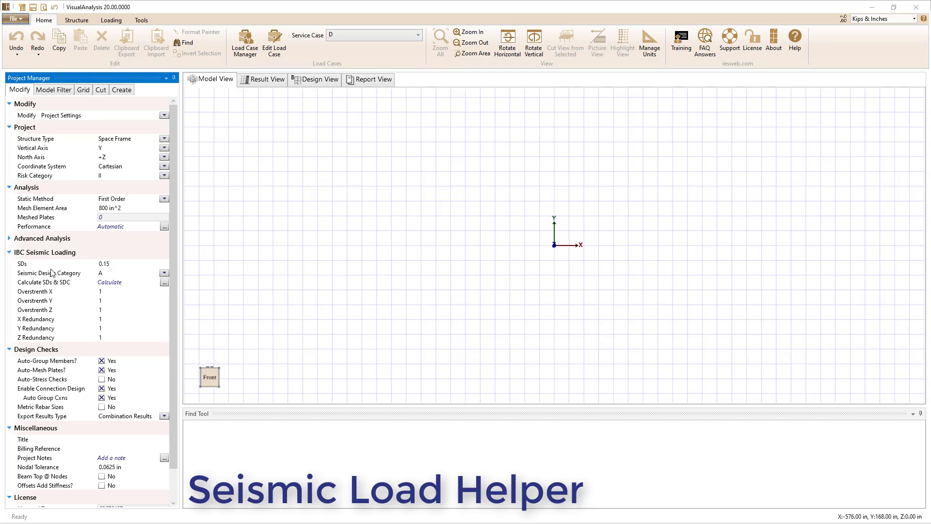
# - Calculate the project's SDs and seismic design category using a site search at latitude 46.5 and longitude -112
pyautogui.click(164, 282)
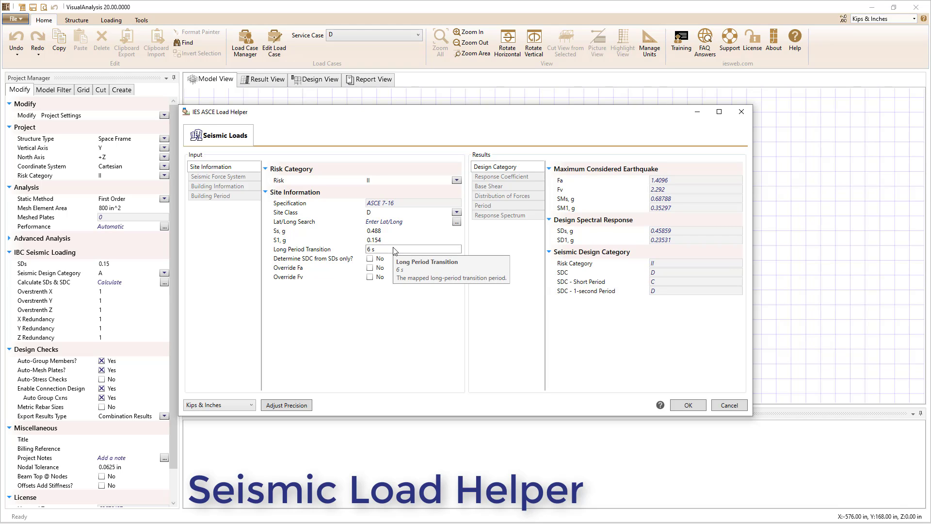
pyautogui.click(457, 221)
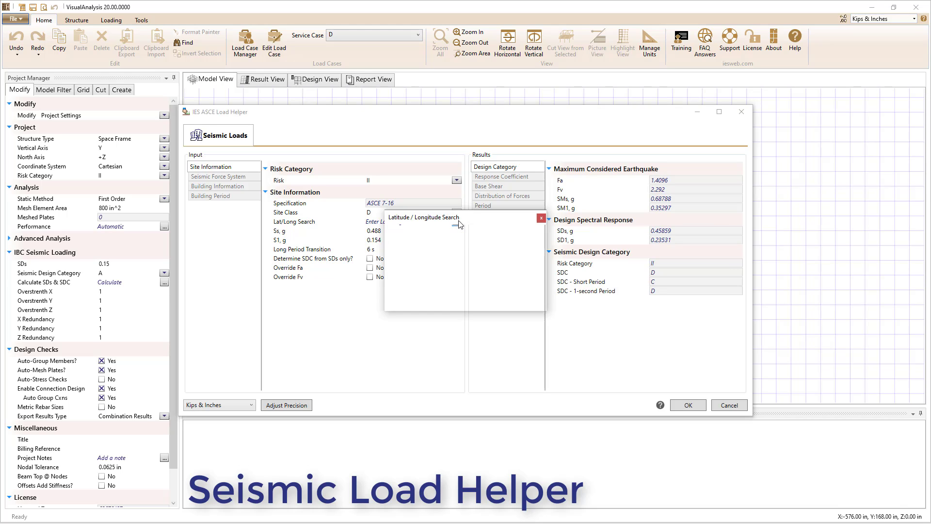
pyautogui.click(462, 248)
pyautogui.doubleClick(462, 247)
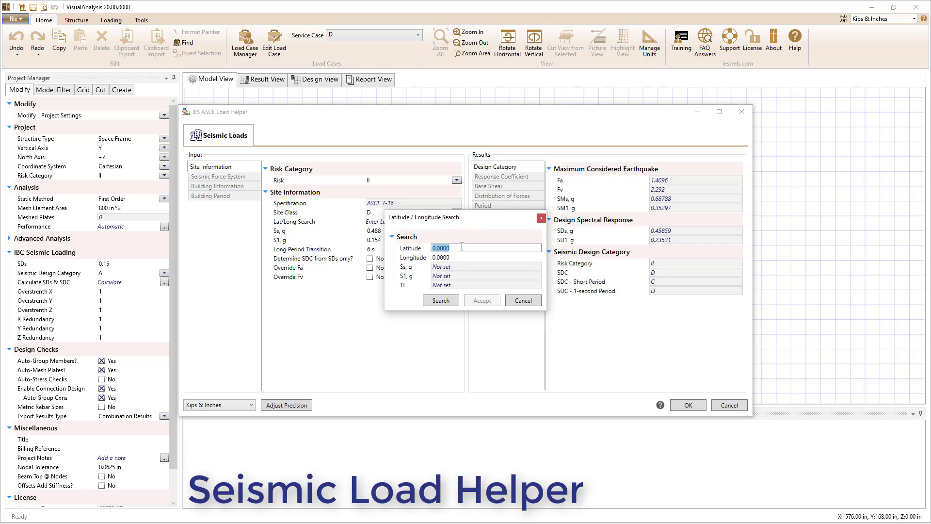
pyautogui.write('46.5')
pyautogui.press('Tab')
pyautogui.write('-112')
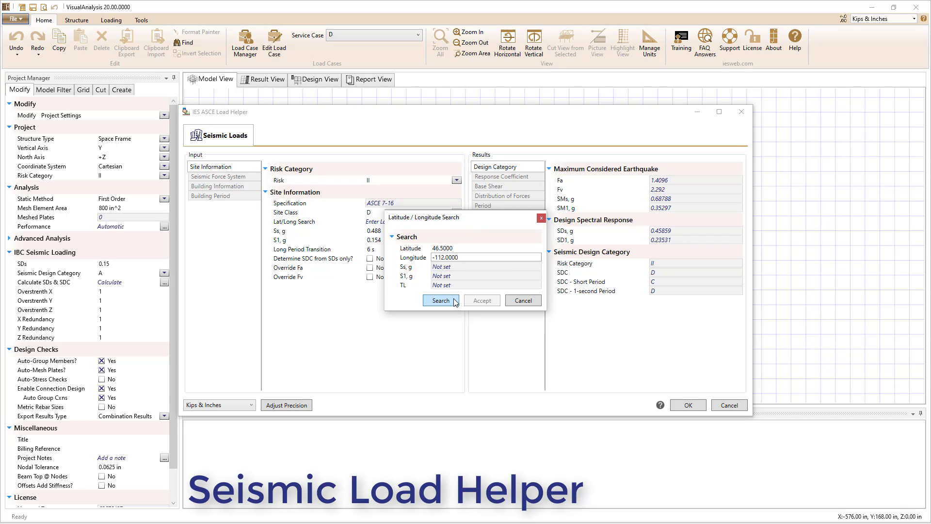
pyautogui.click(455, 301)
pyautogui.click(474, 303)
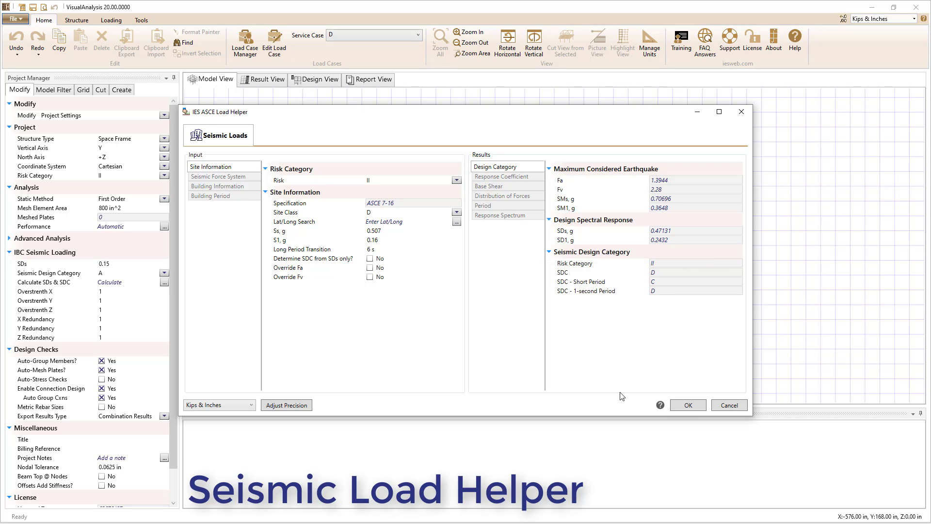
pyautogui.click(688, 407)
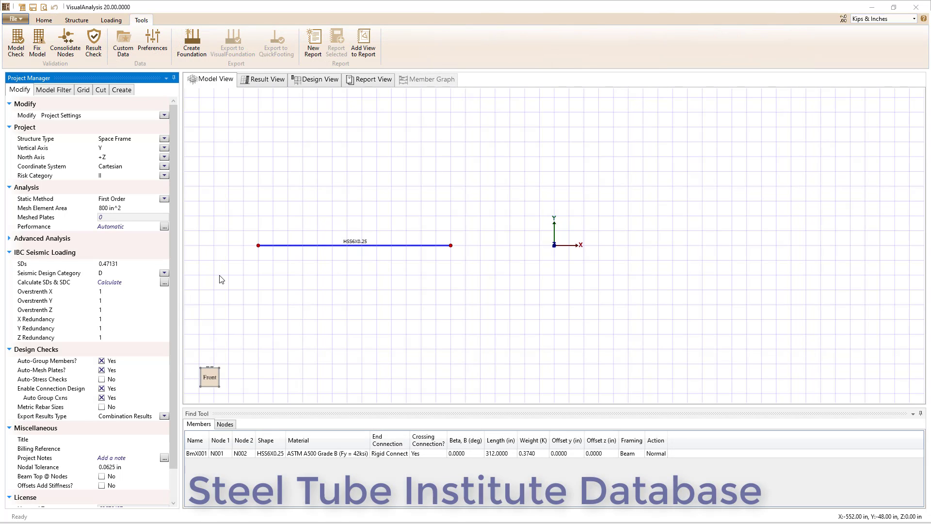
# - Open the shape database for the beam and review the Steel Tube Institute categories, collapsing that group when done
pyautogui.click(272, 246)
pyautogui.click(172, 173)
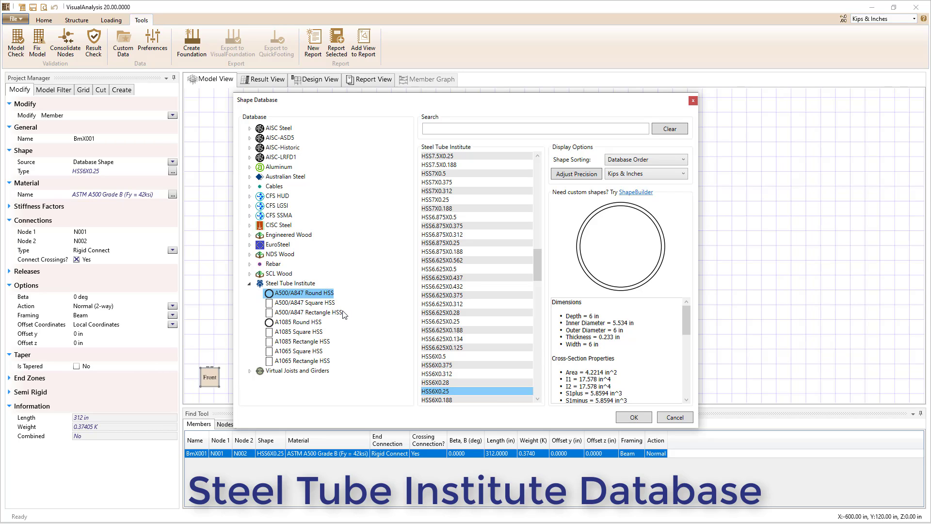
pyautogui.click(250, 283)
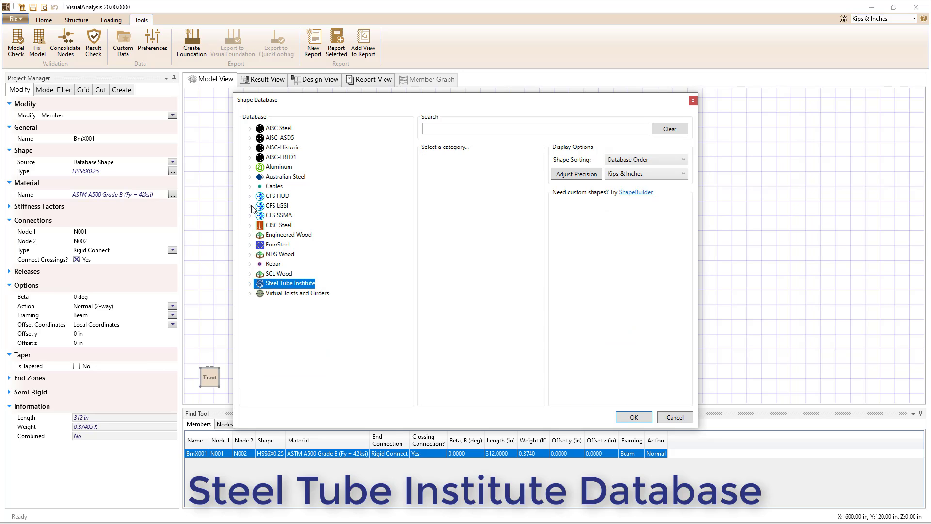
# - Display the aluminum square tubes in the shape database and sort the shapes by area in descending order
pyautogui.click(250, 167)
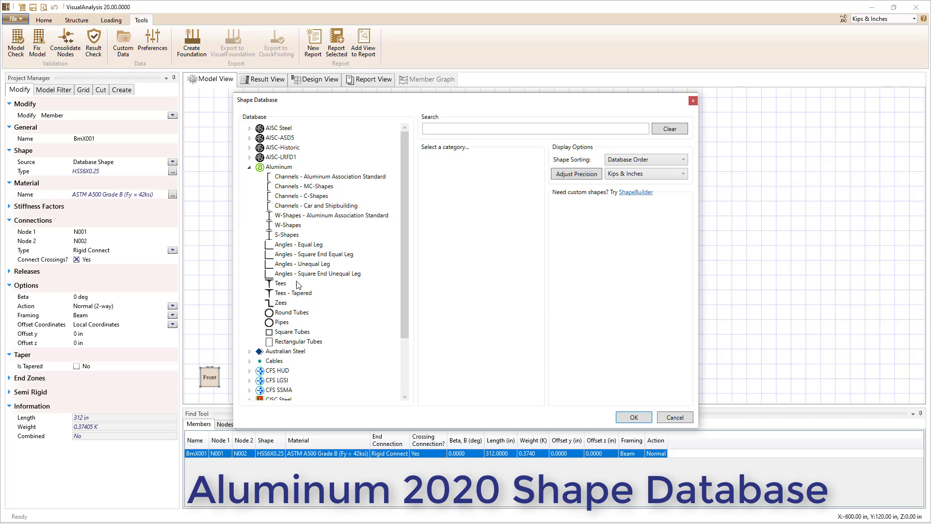
pyautogui.click(292, 333)
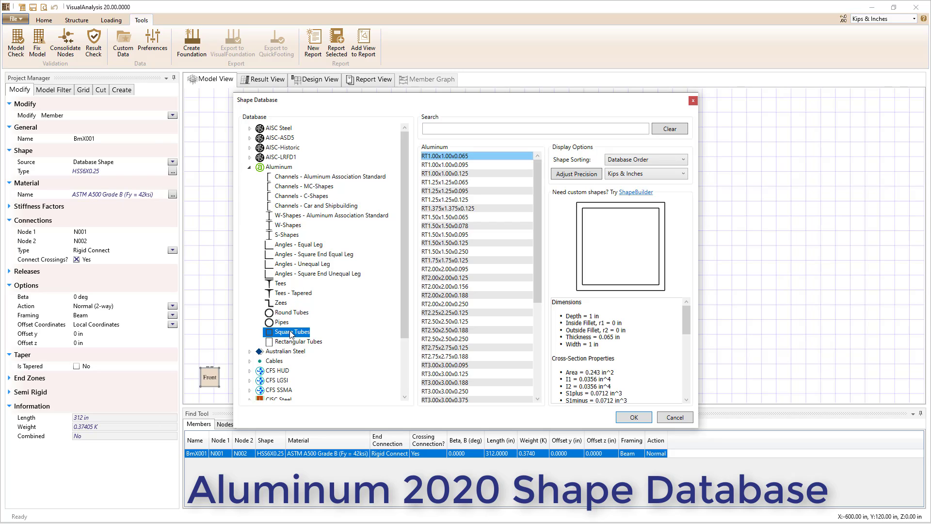
pyautogui.click(661, 161)
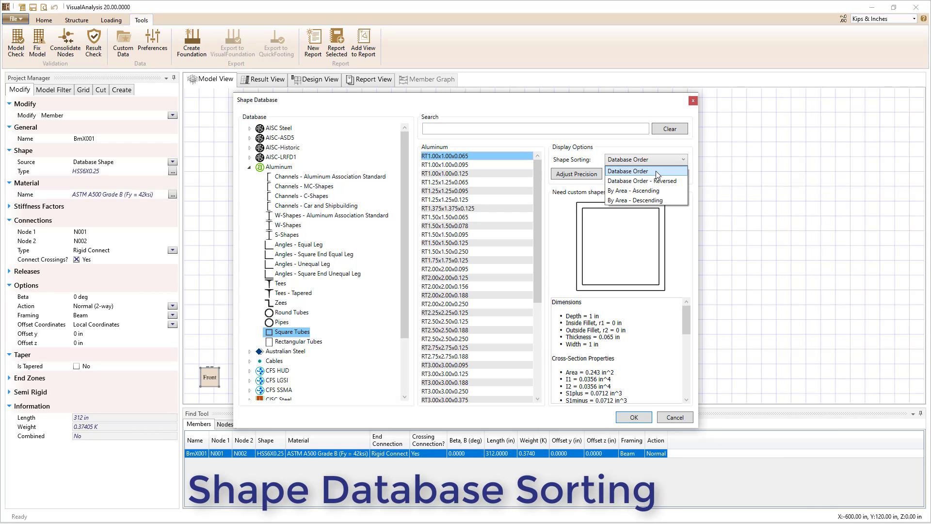
pyautogui.click(673, 199)
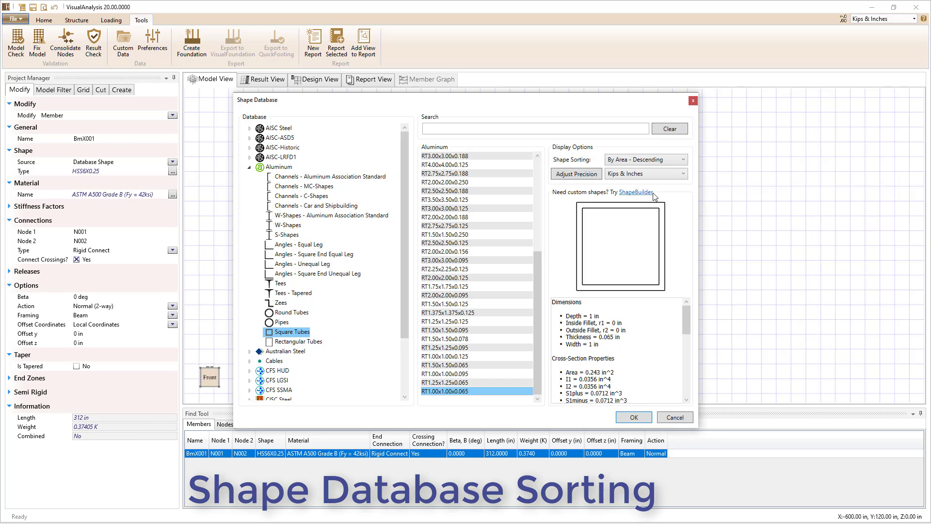
# - Assign the RS 14x16 rough sawn timber from NDS Wood to the beam and show its stiffness factors
pyautogui.click(249, 167)
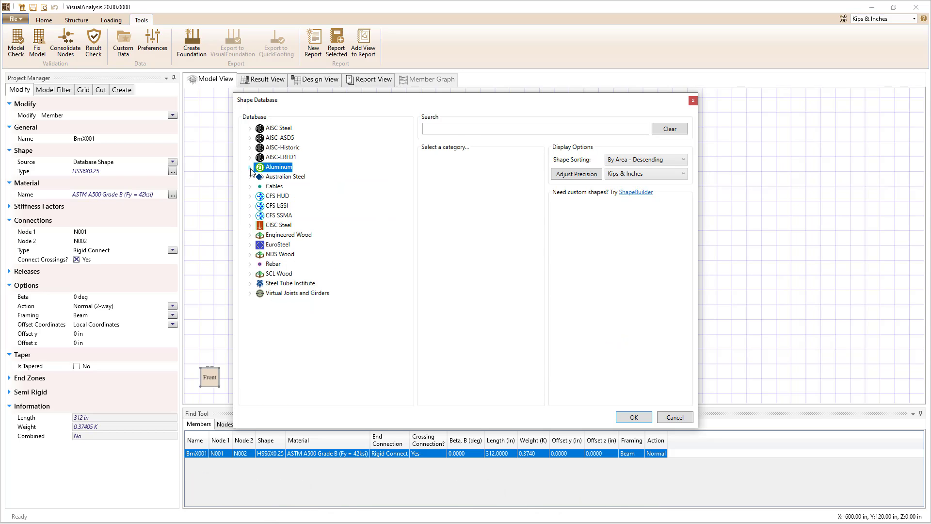
pyautogui.click(250, 254)
pyautogui.click(289, 332)
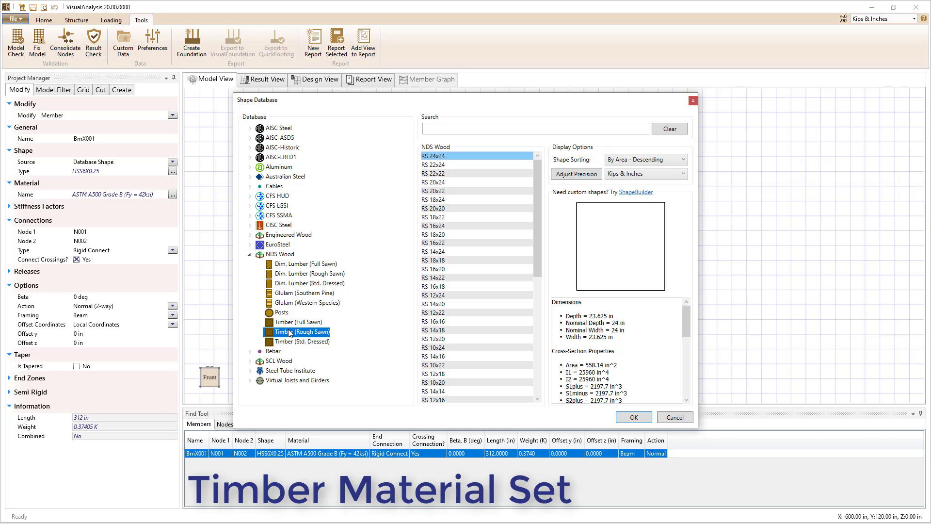
pyautogui.click(429, 358)
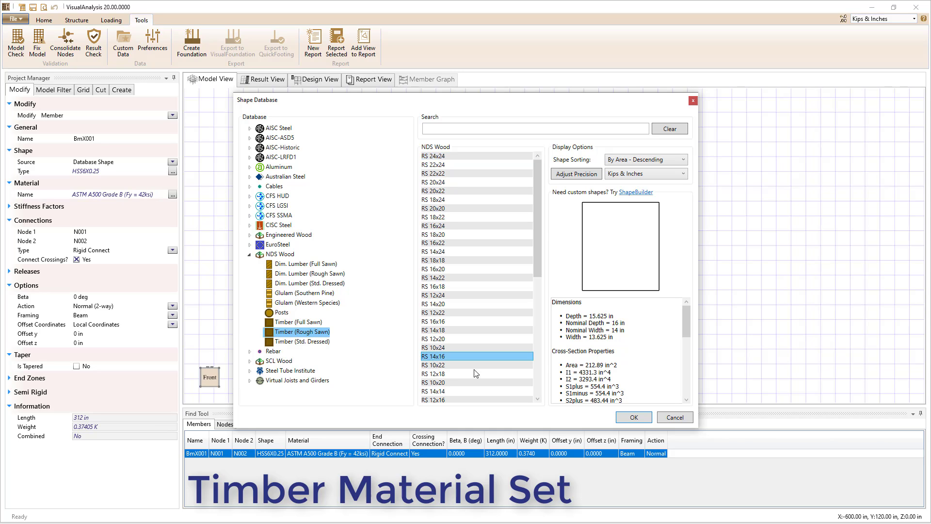
pyautogui.click(633, 418)
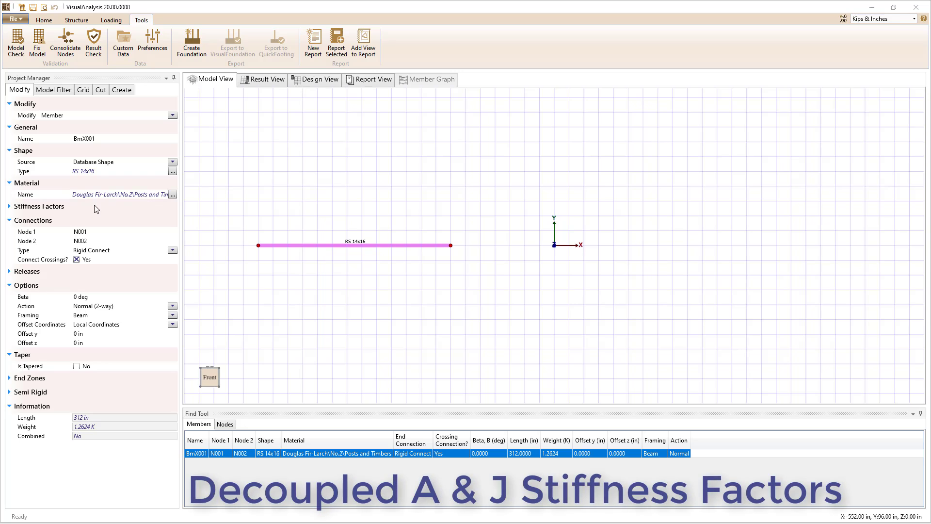
pyautogui.click(44, 208)
pyautogui.moveTo(34, 220)
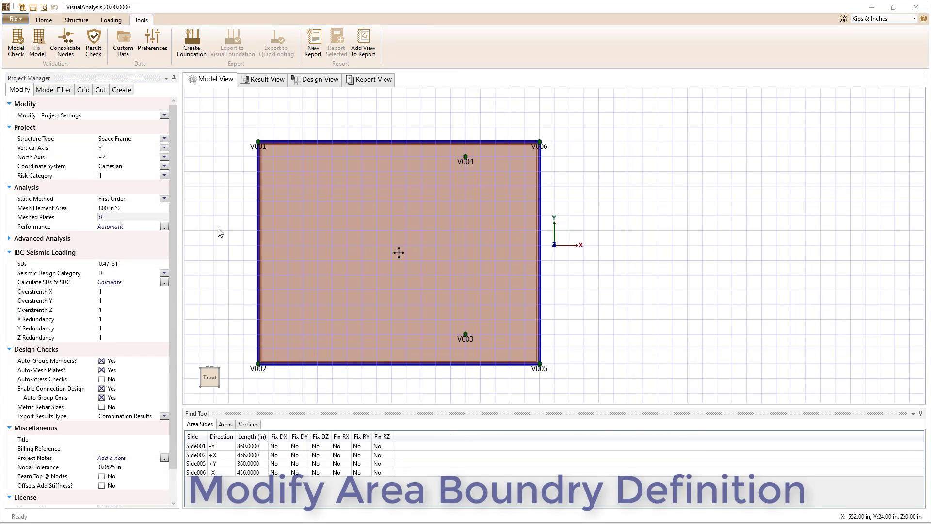
# - Redefine the area's boundary with V003 as vertex 3 and V004 as vertex 4
pyautogui.click(309, 232)
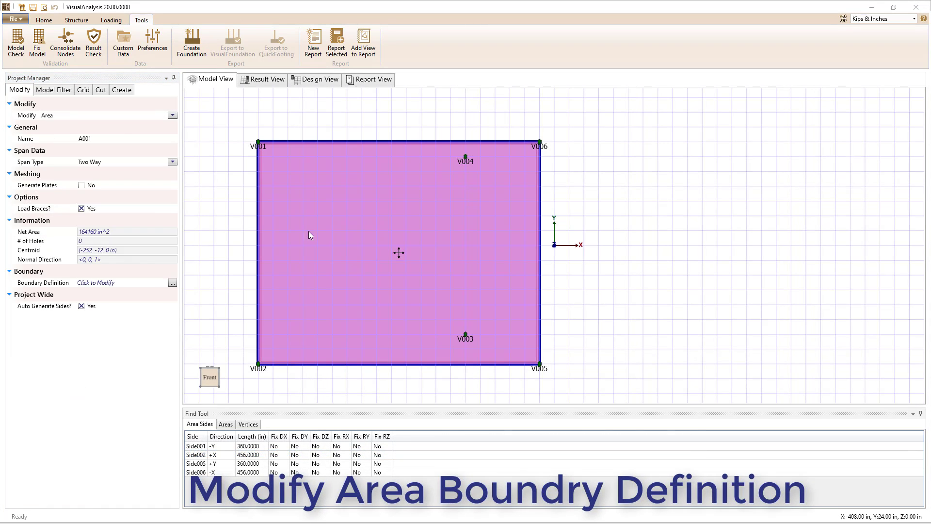
pyautogui.click(171, 282)
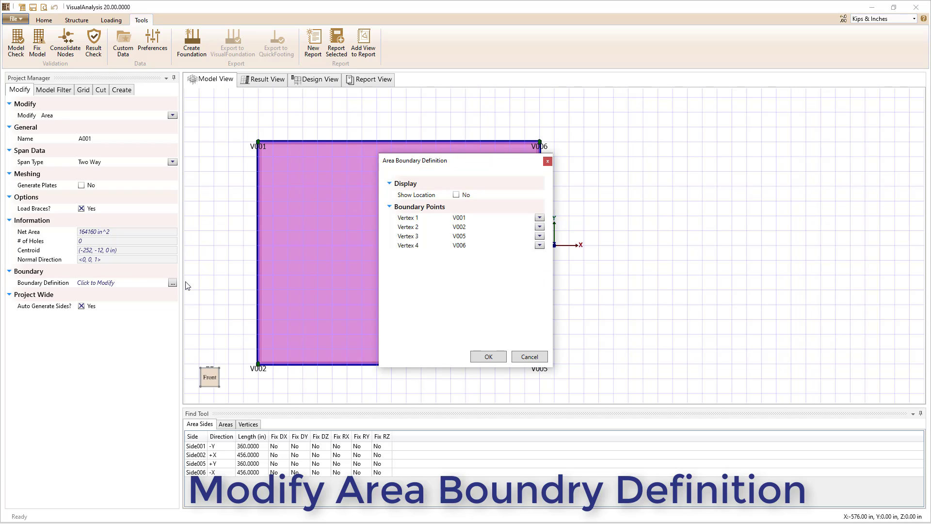
pyautogui.click(539, 238)
pyautogui.click(504, 268)
pyautogui.click(539, 245)
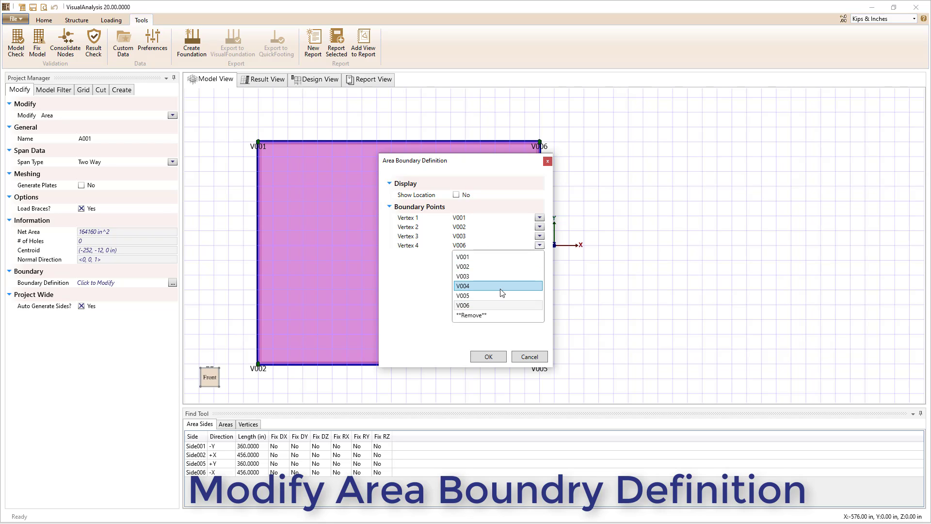
pyautogui.click(503, 286)
pyautogui.click(488, 357)
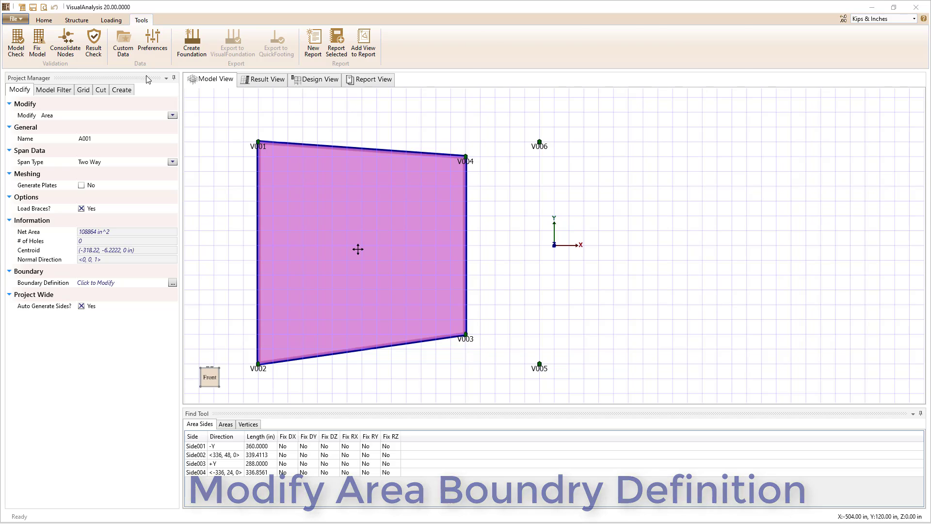
# - Rename all vertices with the prefix Vertex, starting at 1 and incrementing by 1
pyautogui.click(77, 20)
pyautogui.click(686, 41)
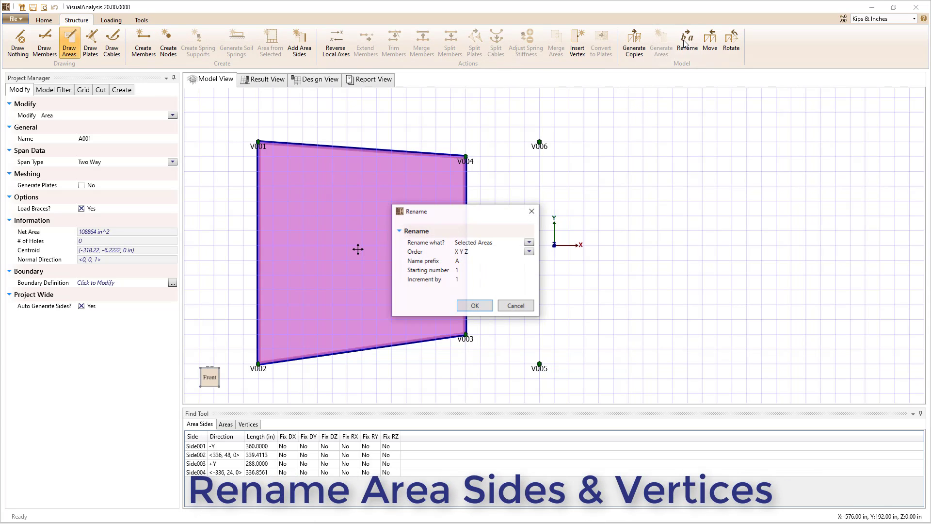
pyautogui.click(529, 242)
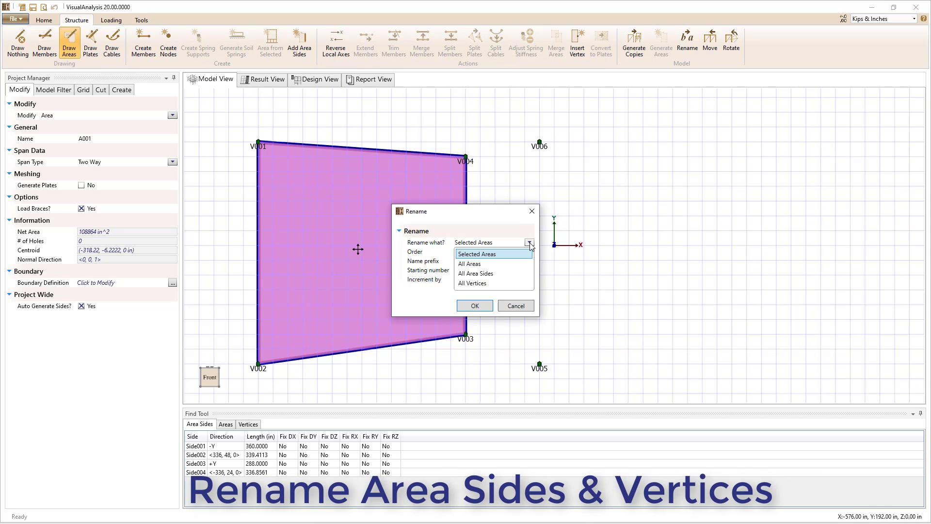
pyautogui.click(521, 285)
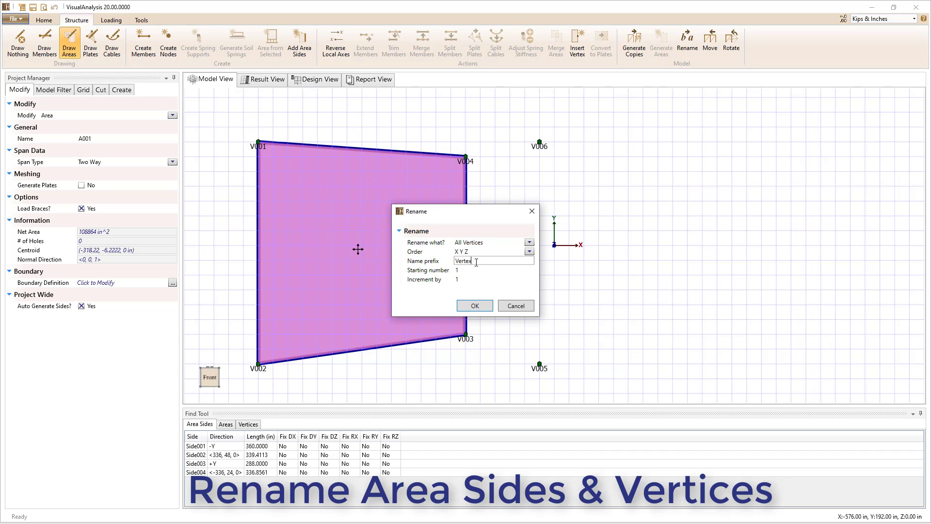
pyautogui.click(473, 307)
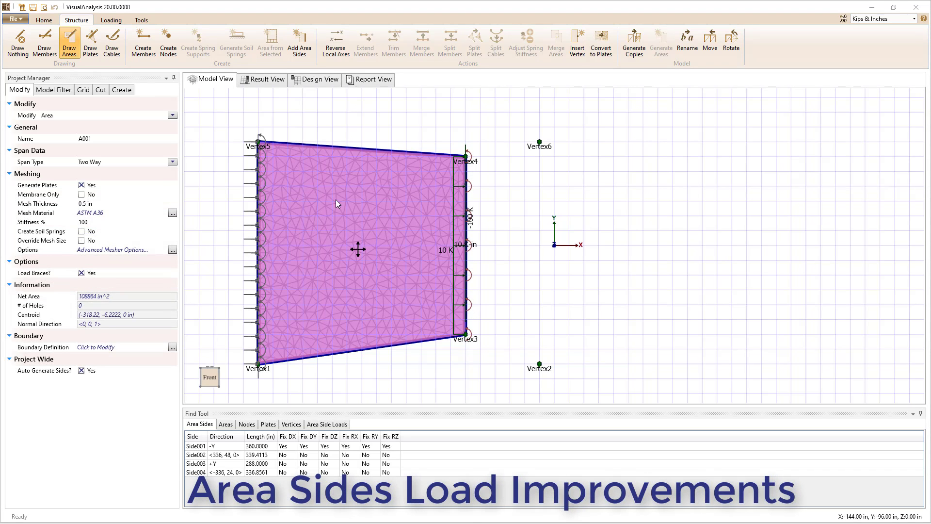
# - Display the plate's analysis results and turn on the undisplaced overlay in the results filter
pyautogui.click(266, 79)
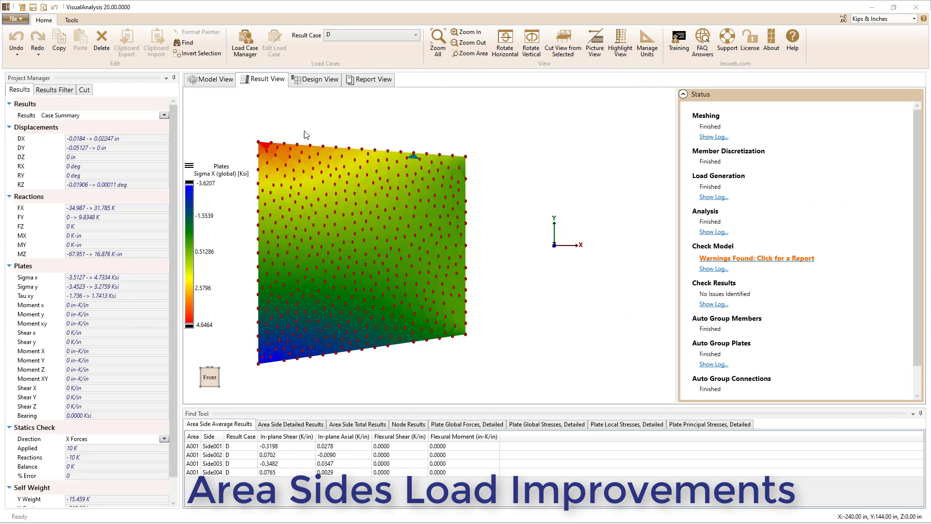
pyautogui.click(59, 91)
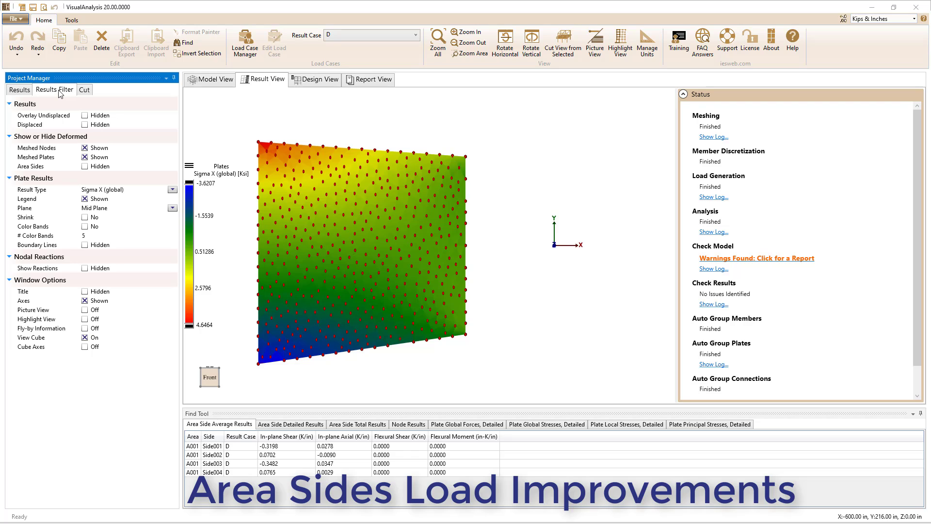
pyautogui.click(85, 116)
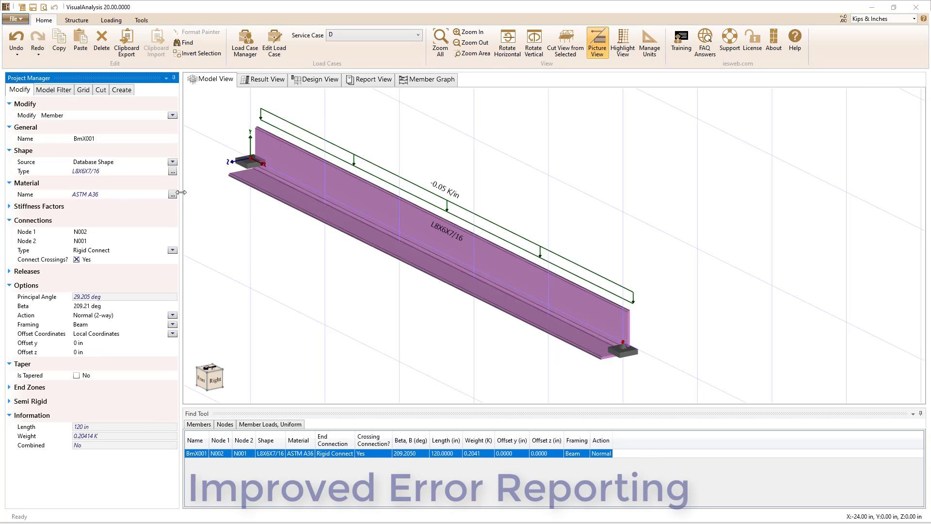
# - Set the angle beam's connection type to Simple-Rigid and run the analysis to show its results
pyautogui.click(172, 251)
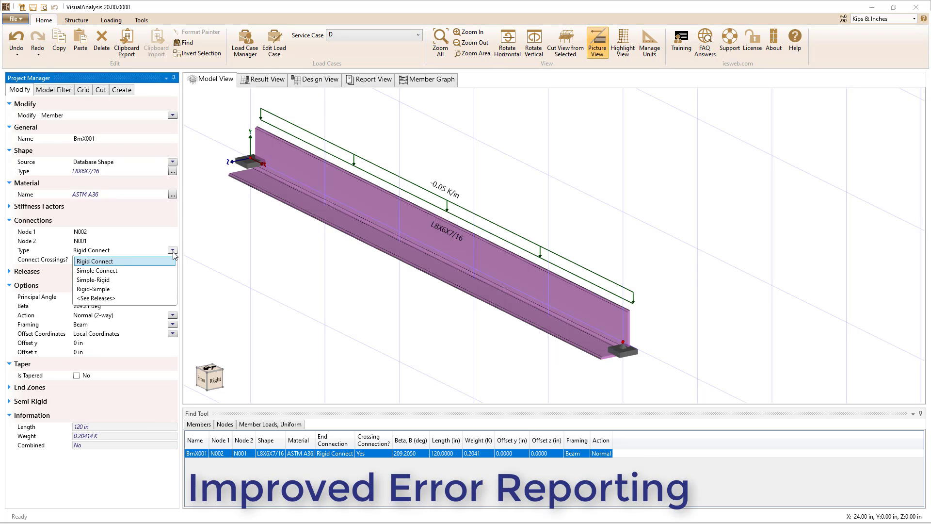
pyautogui.click(147, 280)
pyautogui.click(279, 82)
# - Examine the analysis log in the status pane and open the model check warnings report
pyautogui.click(720, 242)
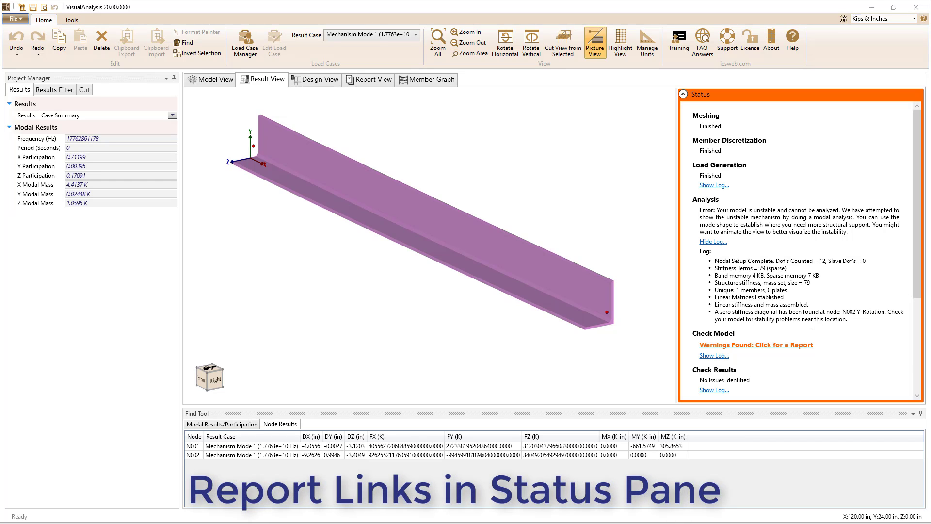
pyautogui.click(779, 346)
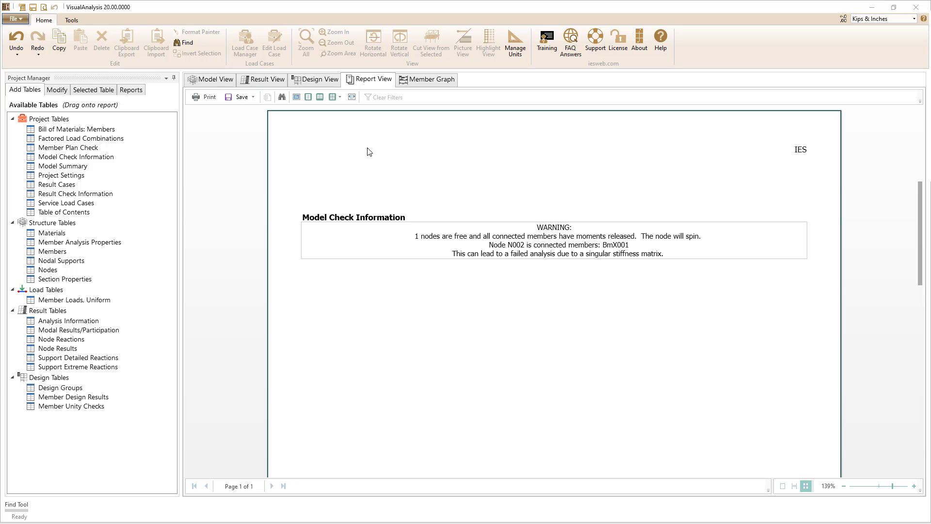
# - Disable connection design in the steel beam project's settings, and disable the design checks for the slab design mesh
pyautogui.click(320, 81)
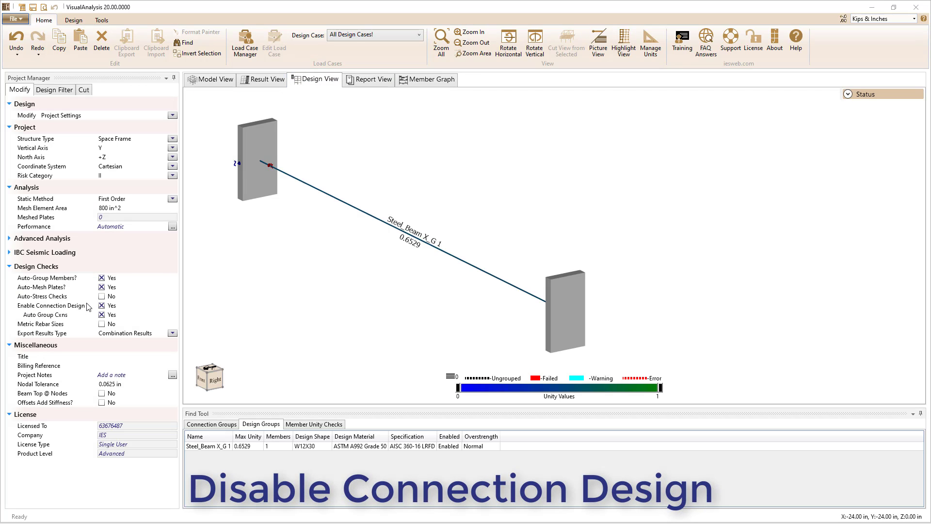
pyautogui.click(101, 305)
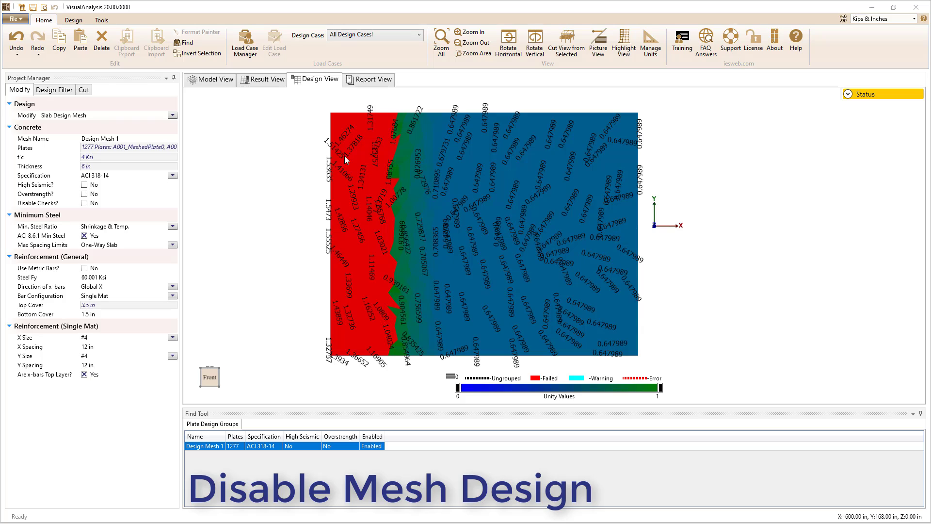
pyautogui.click(84, 203)
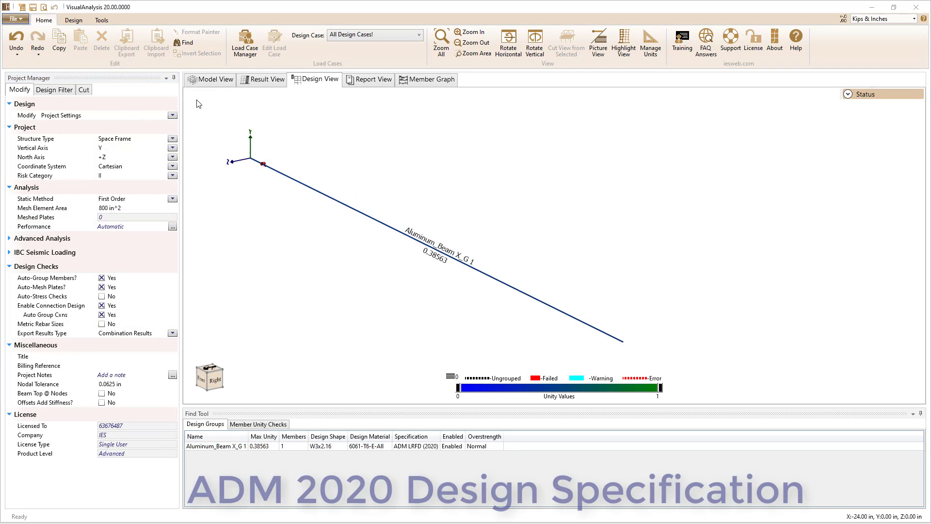
# - Select the aluminum beam in the design view to examine its design group settings
pyautogui.click(310, 192)
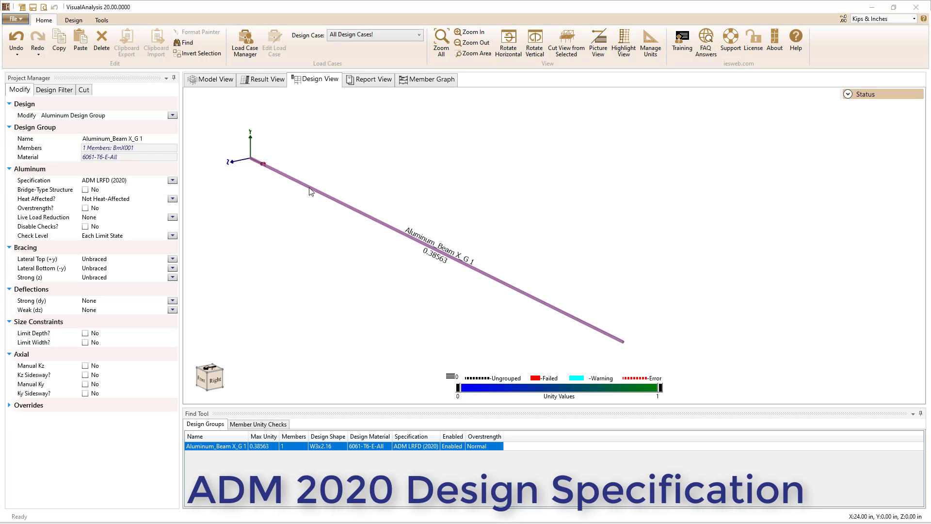
# - Choose ADM LRFD (2020) as the design specification for the aluminum beam's design group
pyautogui.click(172, 180)
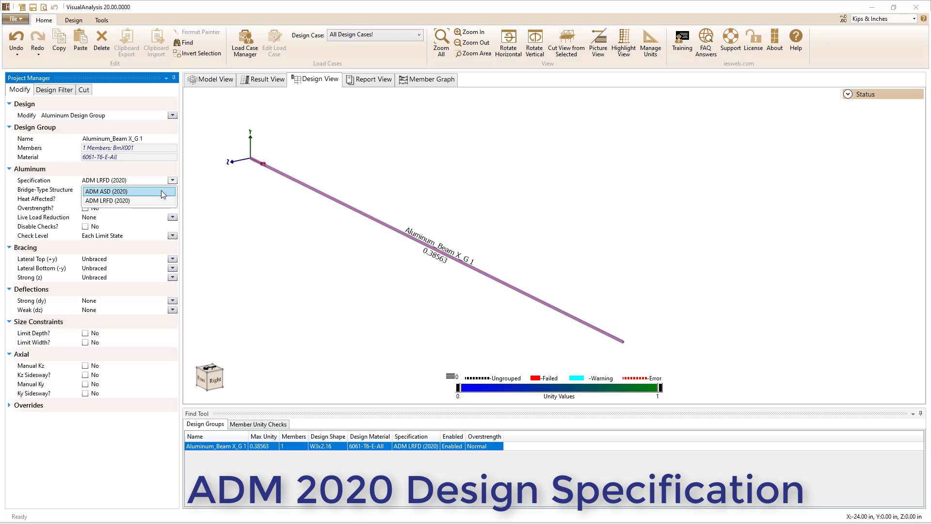
pyautogui.click(158, 201)
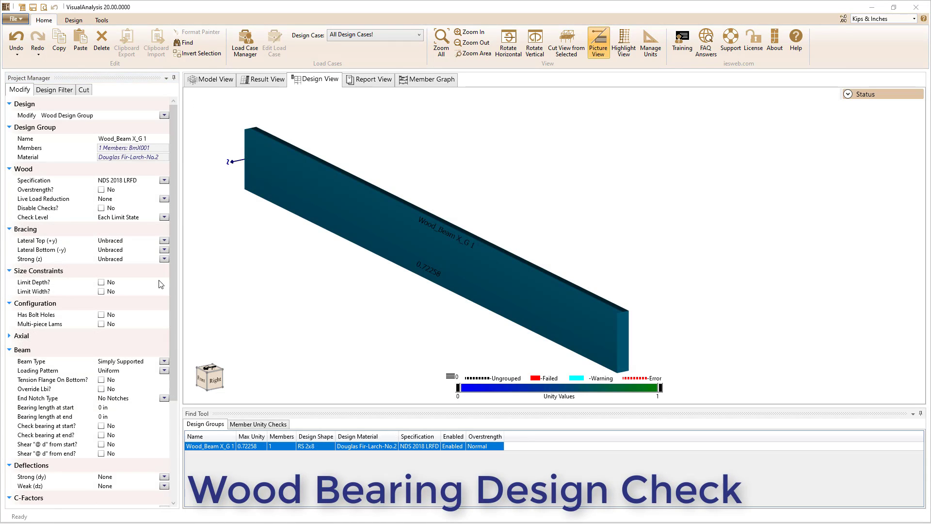
# - Set the wood beam's bearing length to 3.5 in at both the start and the end
pyautogui.click(113, 409)
pyautogui.write('3.5')
pyautogui.press('Tab')
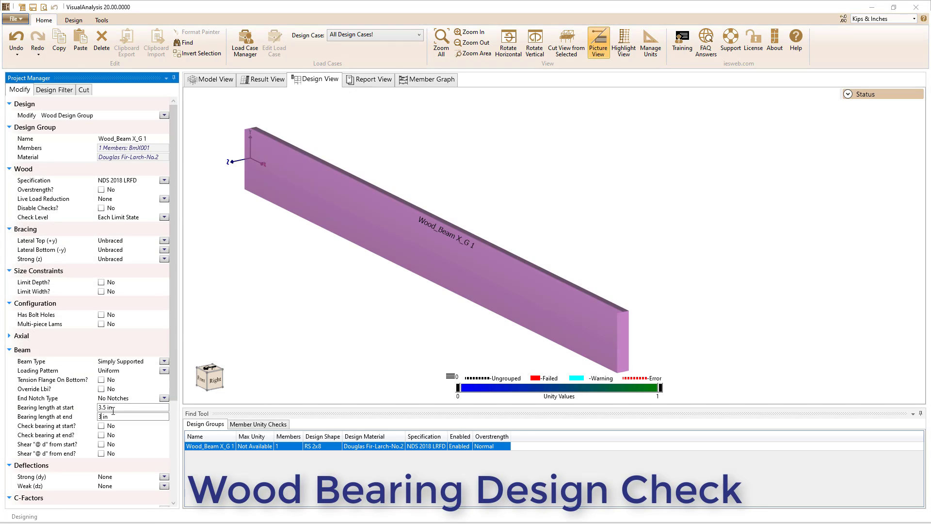
pyautogui.write('3.5')
# - Enable the bearing checks and the shear at "d" checks at both ends of the wood beam
pyautogui.click(101, 426)
pyautogui.click(101, 434)
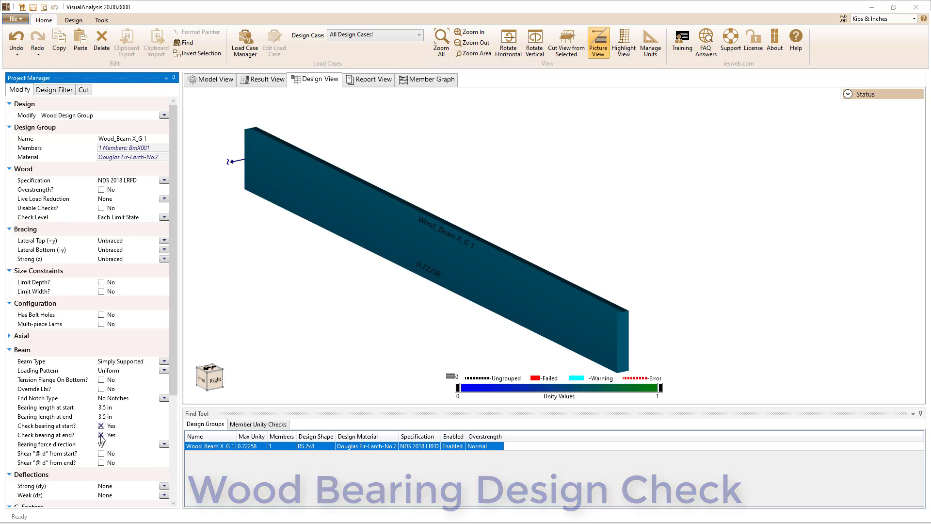
pyautogui.click(101, 453)
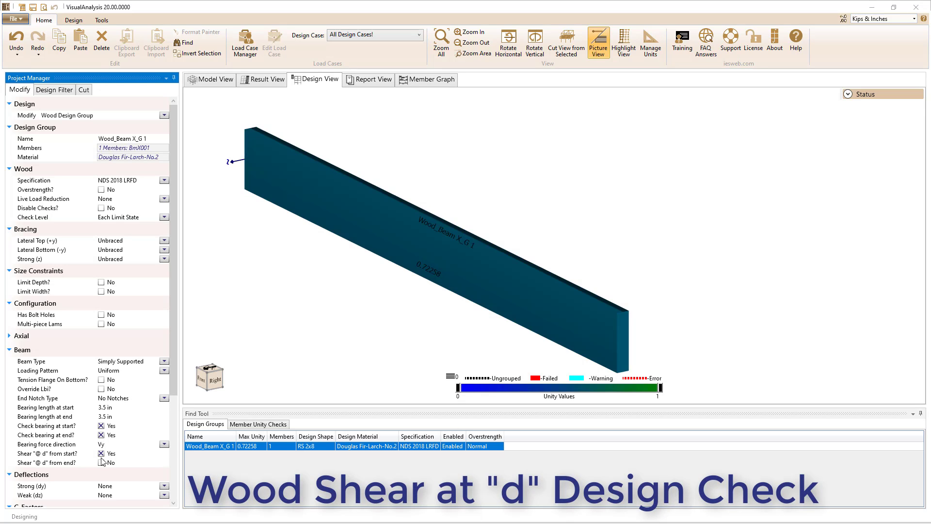
pyautogui.click(101, 462)
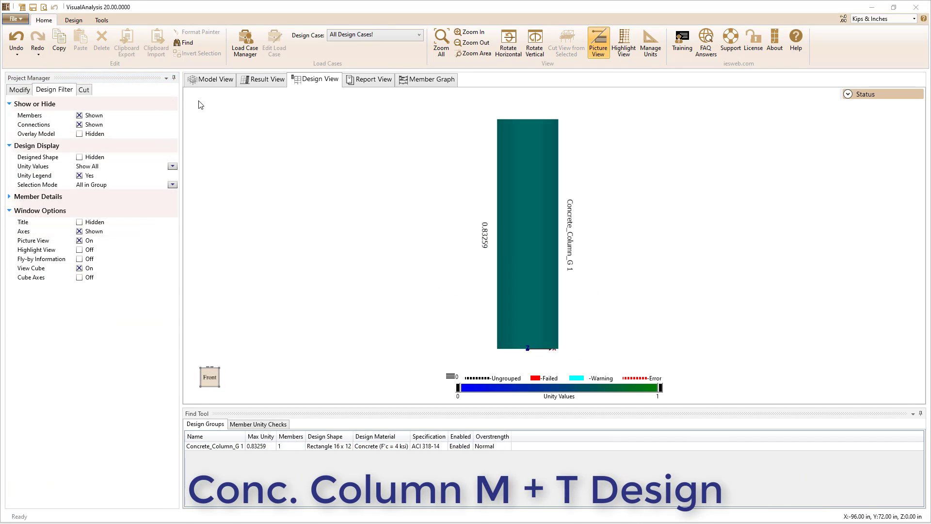
# - Select the concrete column, examine its Z-axis and Y-axis interaction diagrams in the report, and return to the design view
pyautogui.click(523, 176)
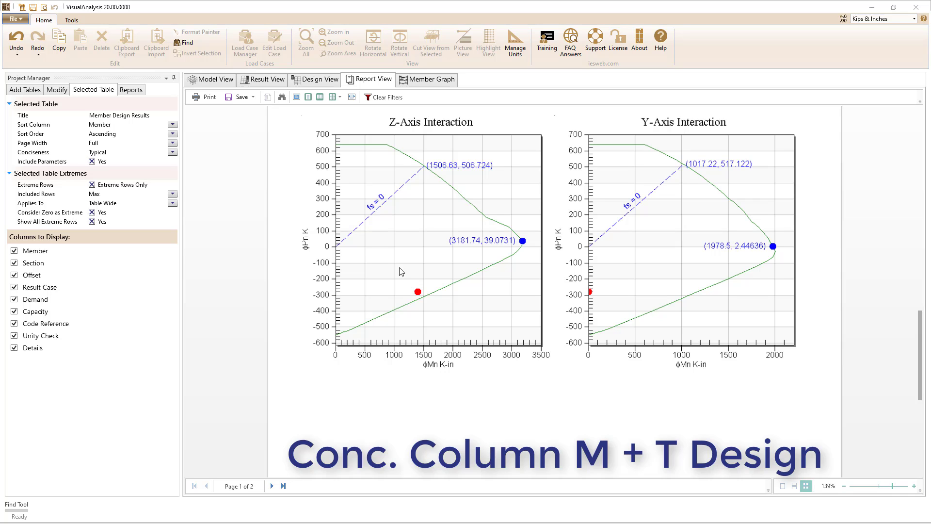
pyautogui.click(313, 80)
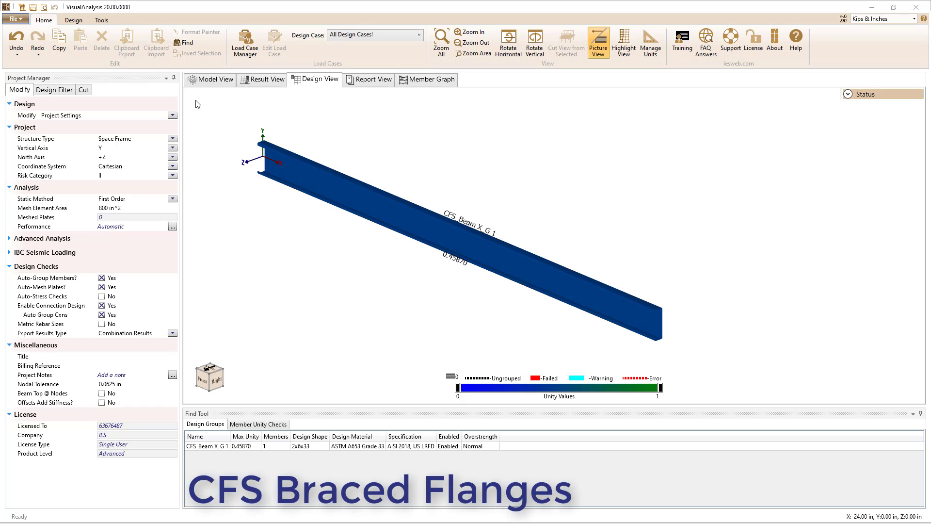
# - Set the cold-formed steel beam's braced flange to Top and examine its R and Flange Conn. K-Phi parameters
pyautogui.click(312, 187)
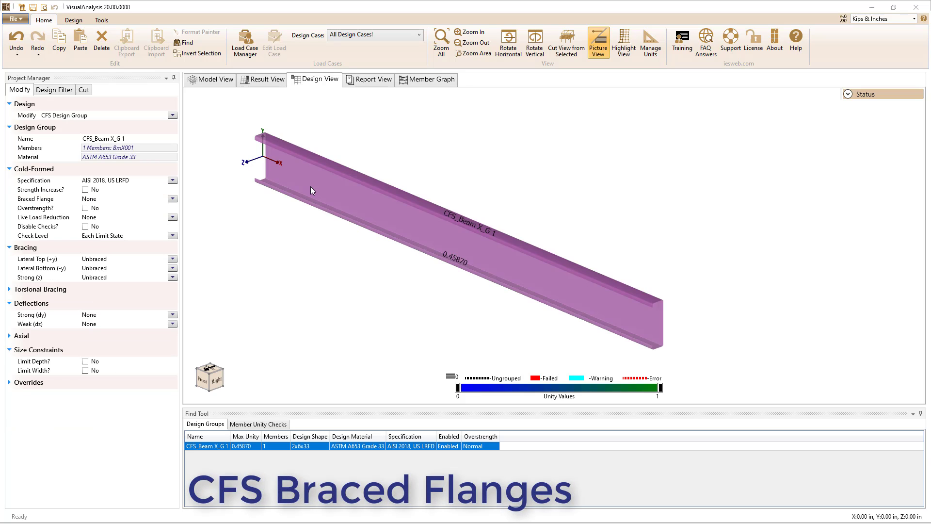
pyautogui.click(172, 198)
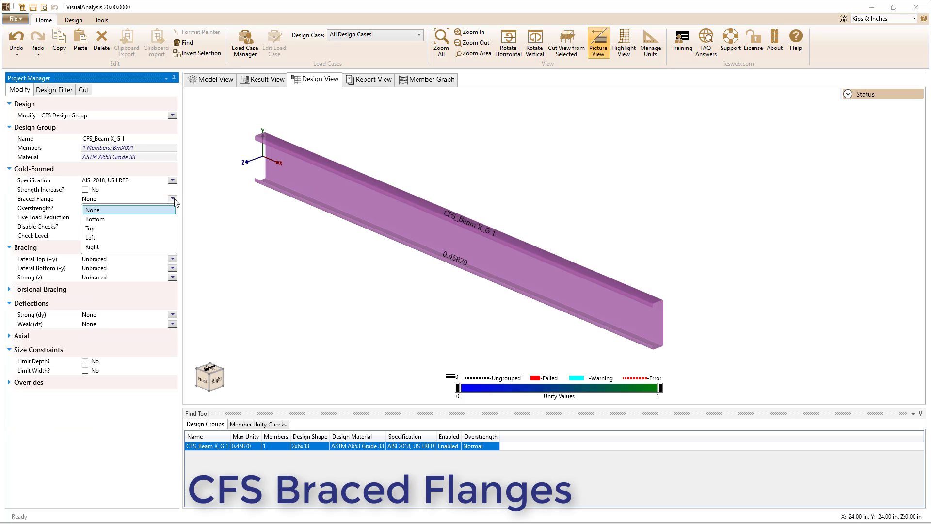
pyautogui.click(151, 231)
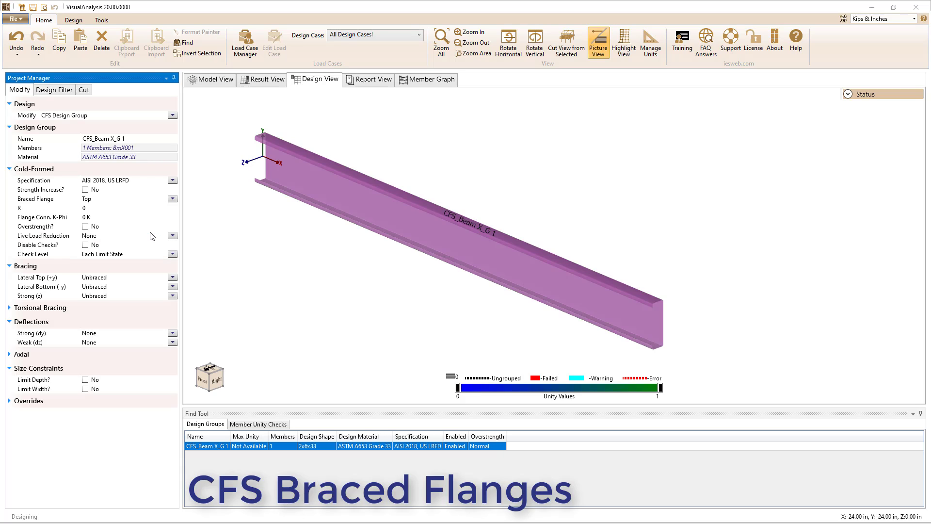
pyautogui.click(102, 207)
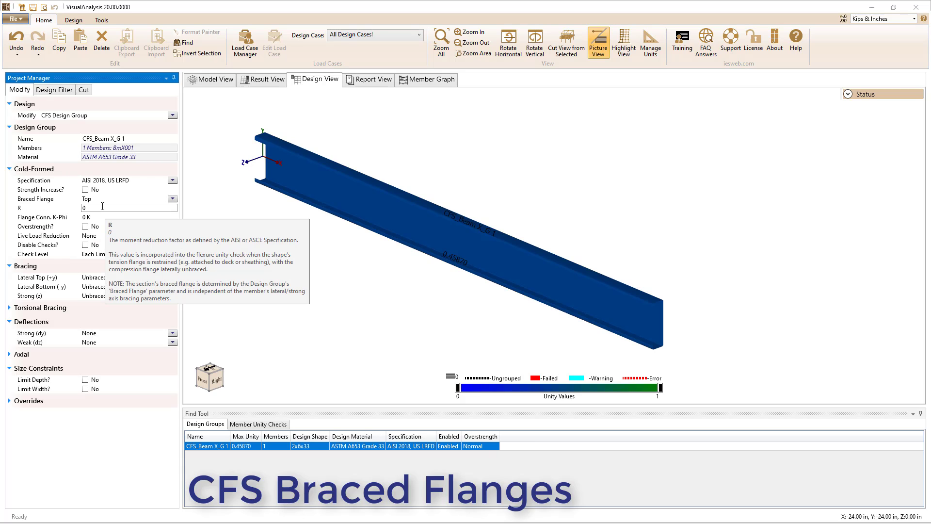
pyautogui.click(106, 217)
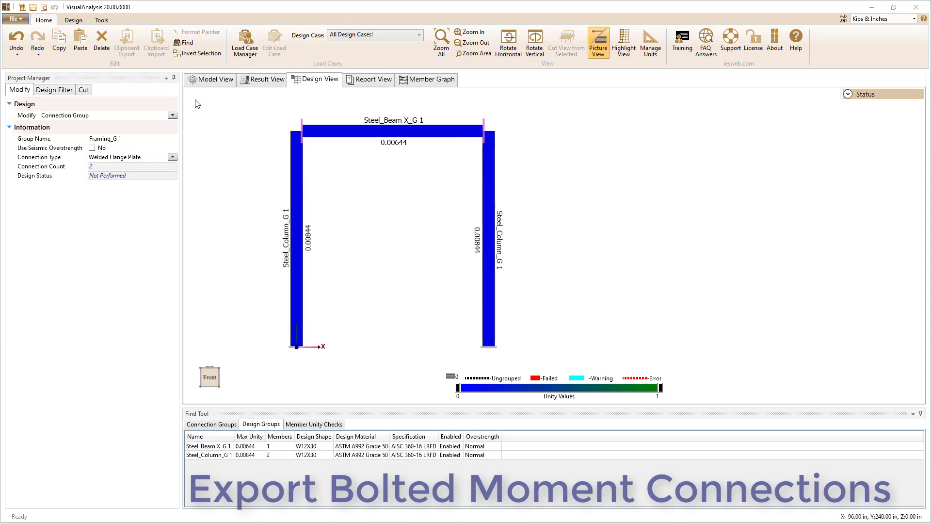
# - Change the frame's moment connection group to the Bolted End Plate type and show the connection design commands
pyautogui.click(172, 157)
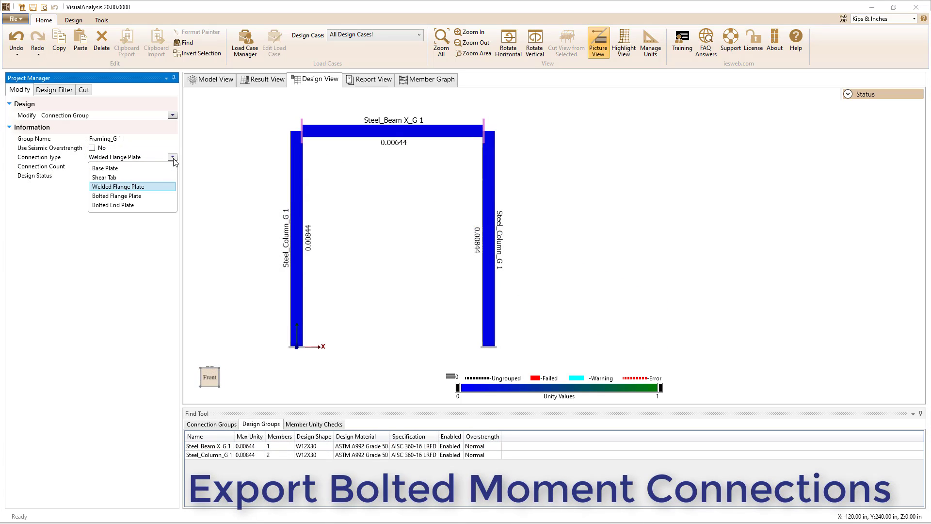
pyautogui.click(154, 205)
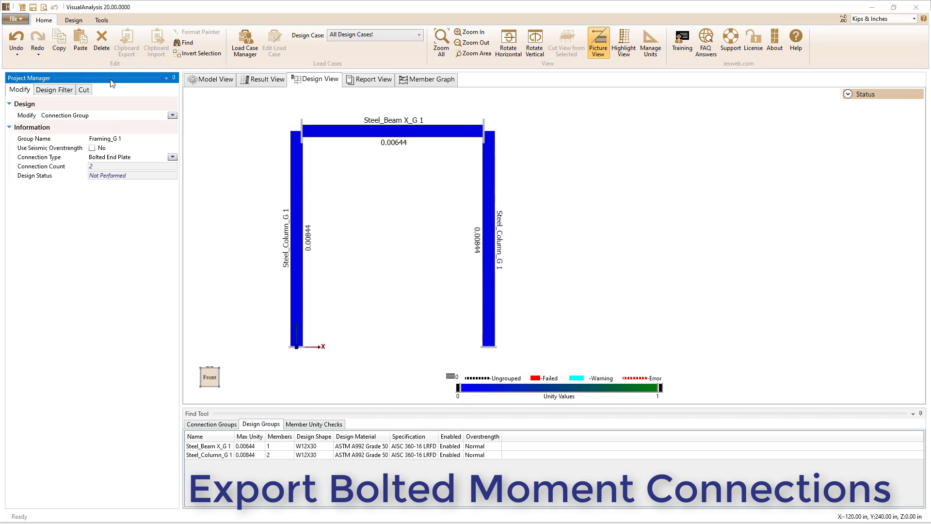
pyautogui.click(74, 21)
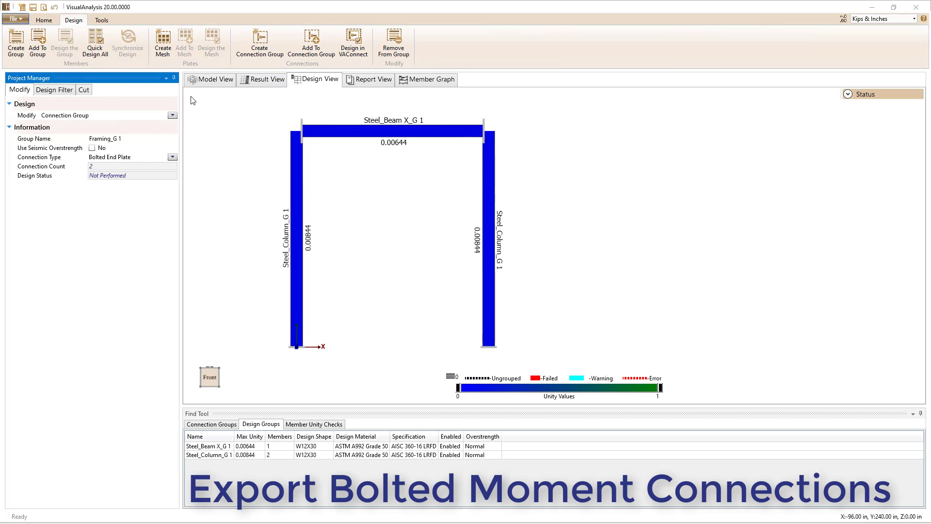
# - Add ASCE 7-16 ASD to the default building codes in the project preferences, after ASCE 7-16 LRFD
pyautogui.click(103, 21)
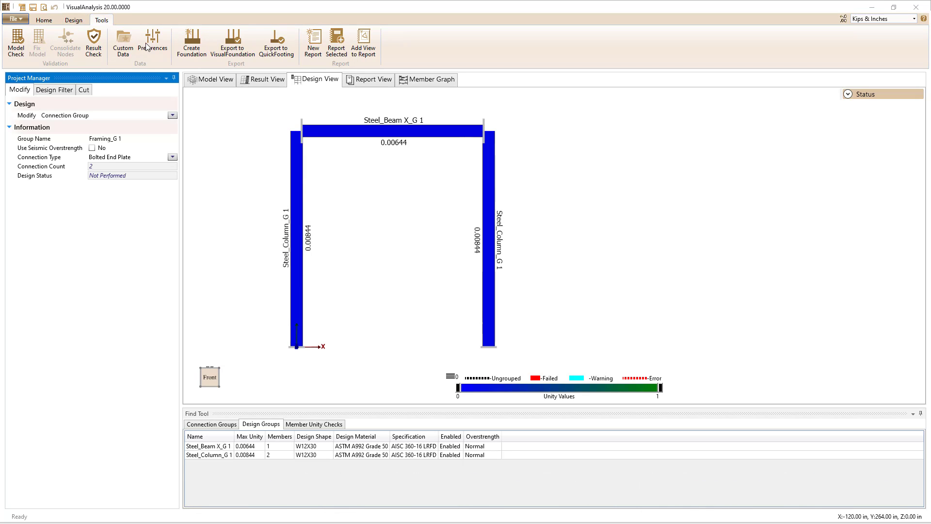
pyautogui.click(155, 47)
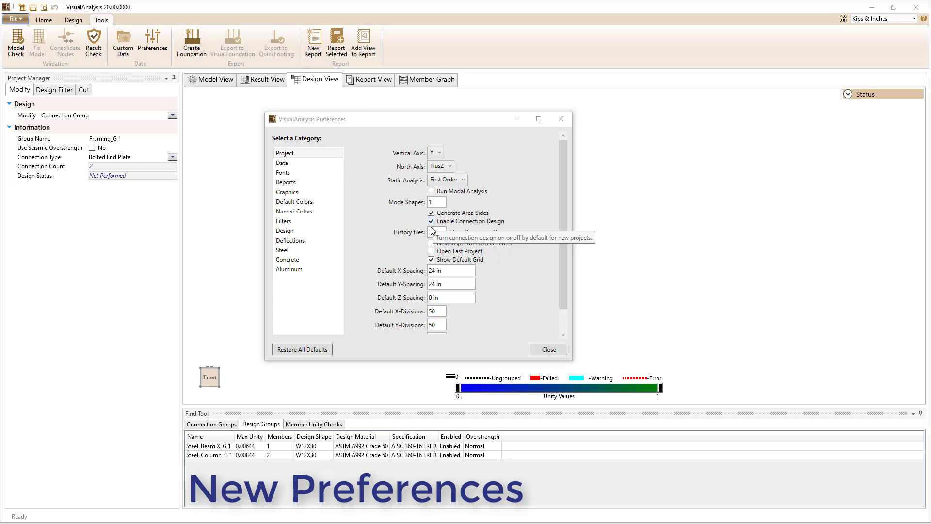
pyautogui.scroll(-2, 413, 290)
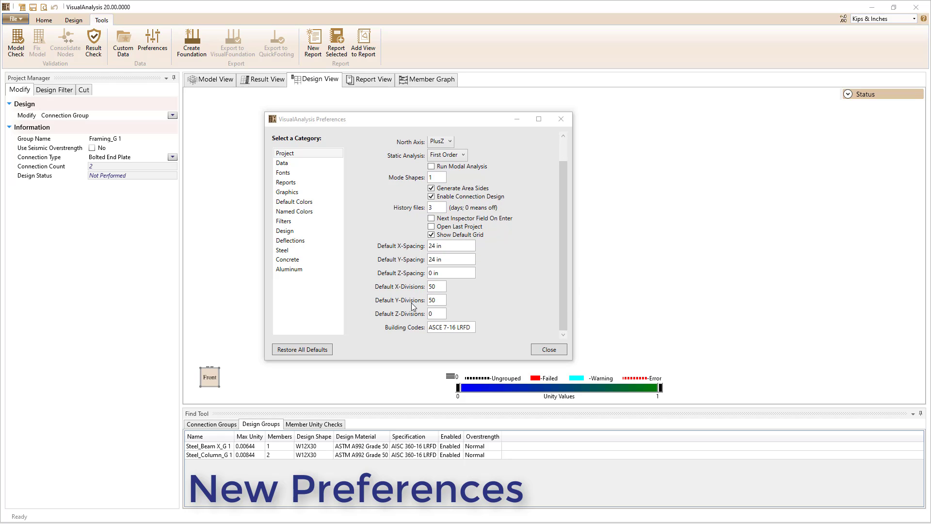
pyautogui.click(472, 327)
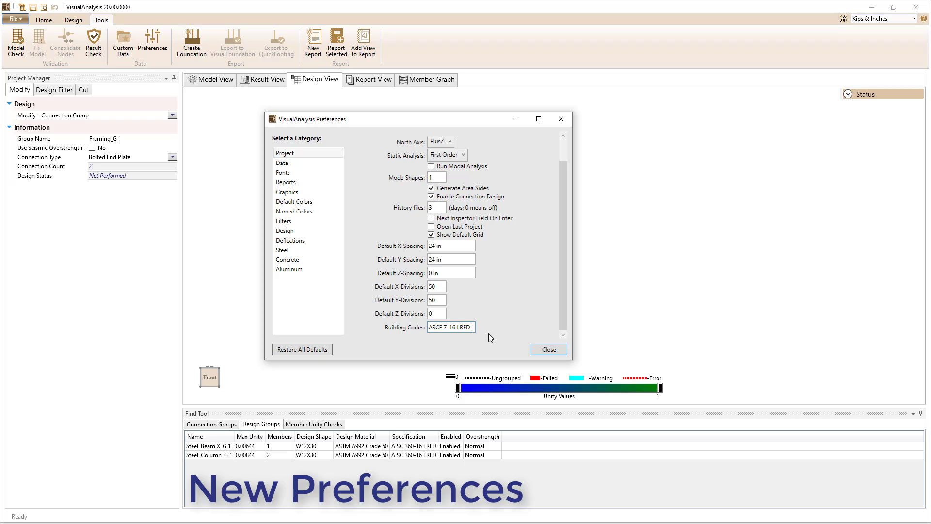
pyautogui.write(', ASCE 7-16 ASD')
# - Set the report preferences' text data justification to Left, open the physical data justification choices, and close the preferences
pyautogui.click(286, 182)
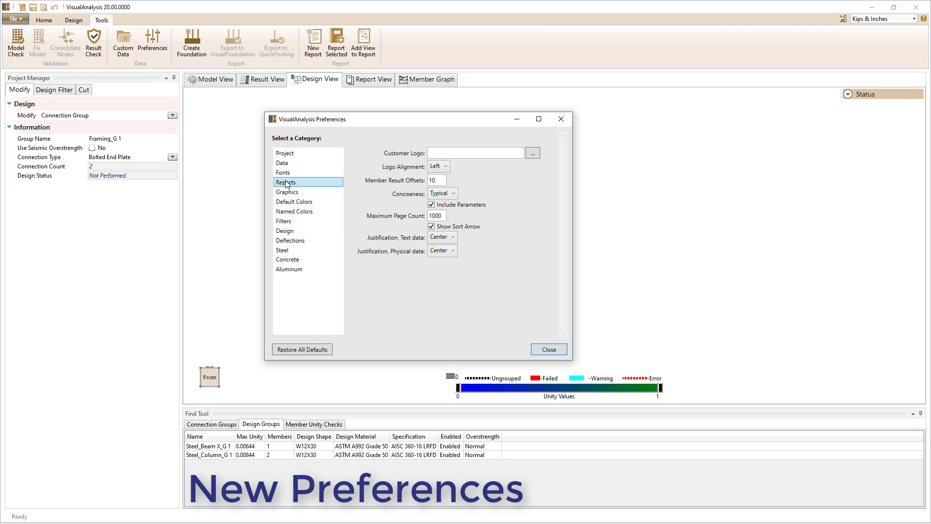
pyautogui.click(452, 238)
pyautogui.click(447, 246)
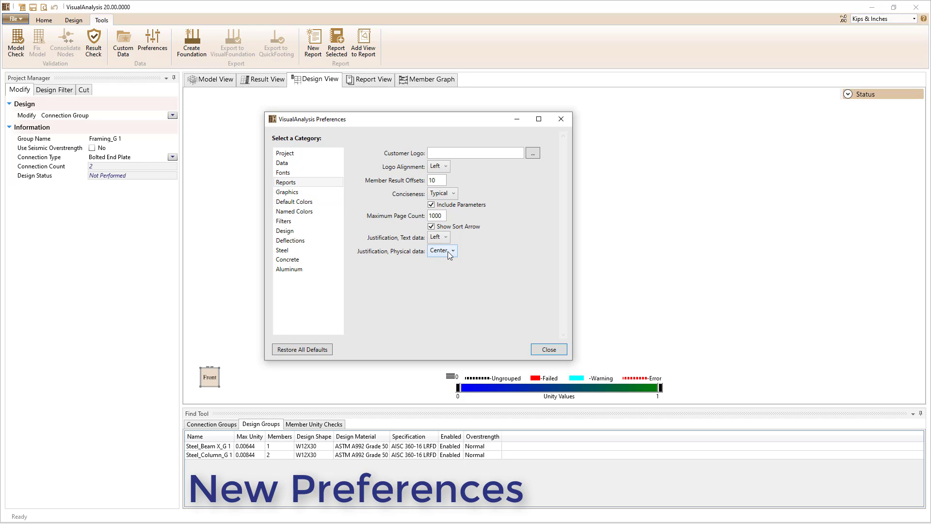
pyautogui.click(449, 253)
pyautogui.click(549, 349)
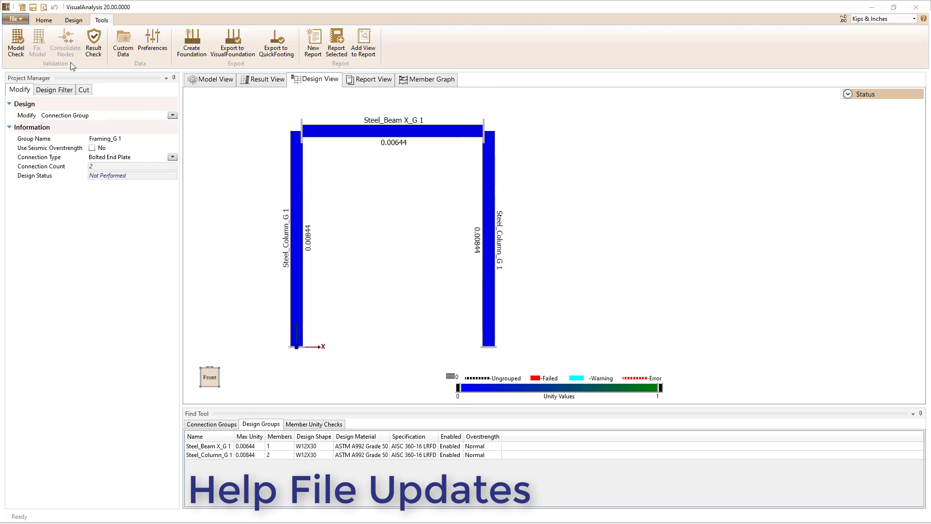
# - Bring up the help commands to look at the help file updates
pyautogui.click(45, 21)
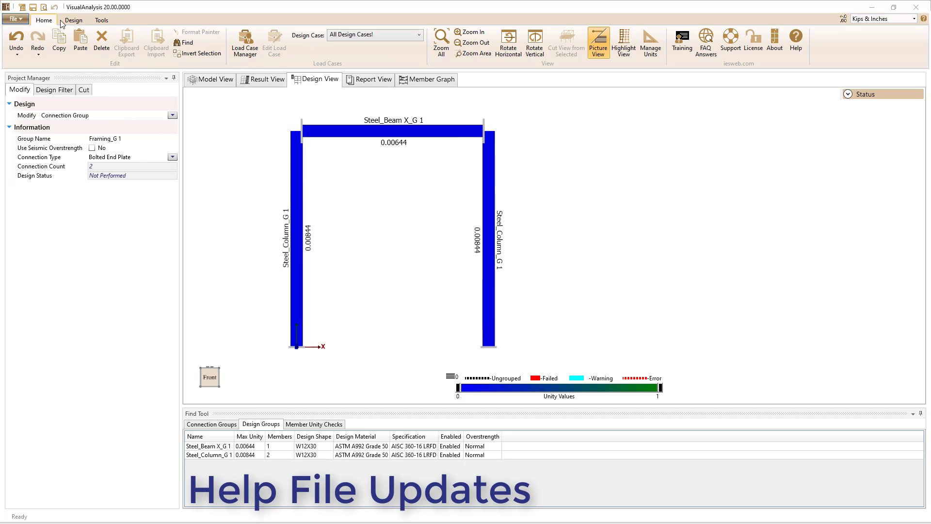